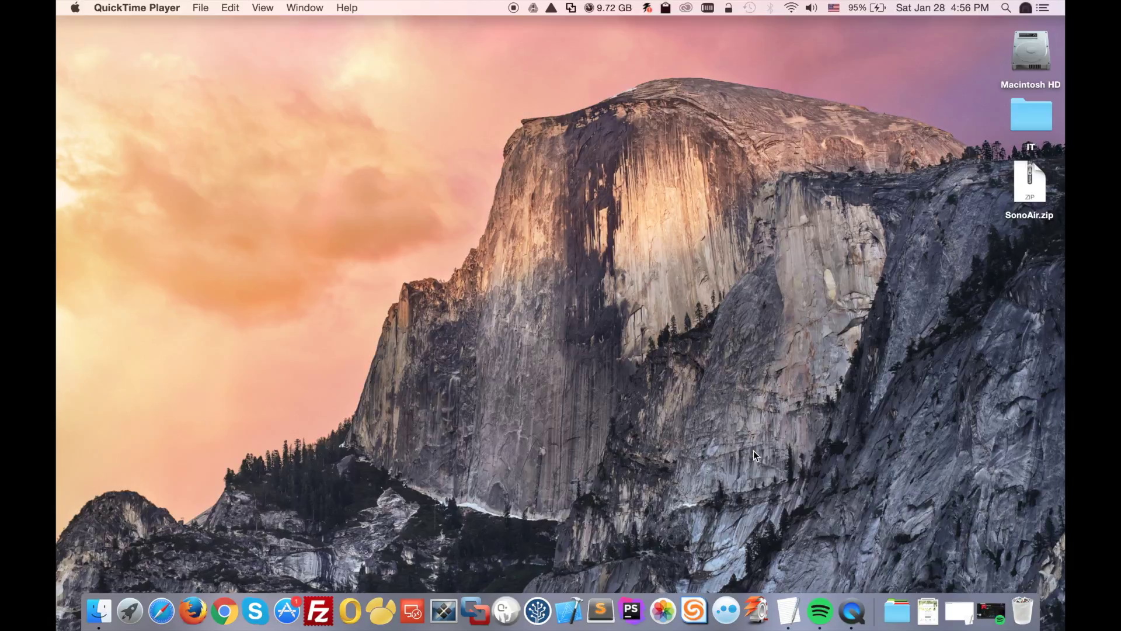
- Restore the minimized TextEdit note holding the bit.ly link from the Dock
click(789, 611)
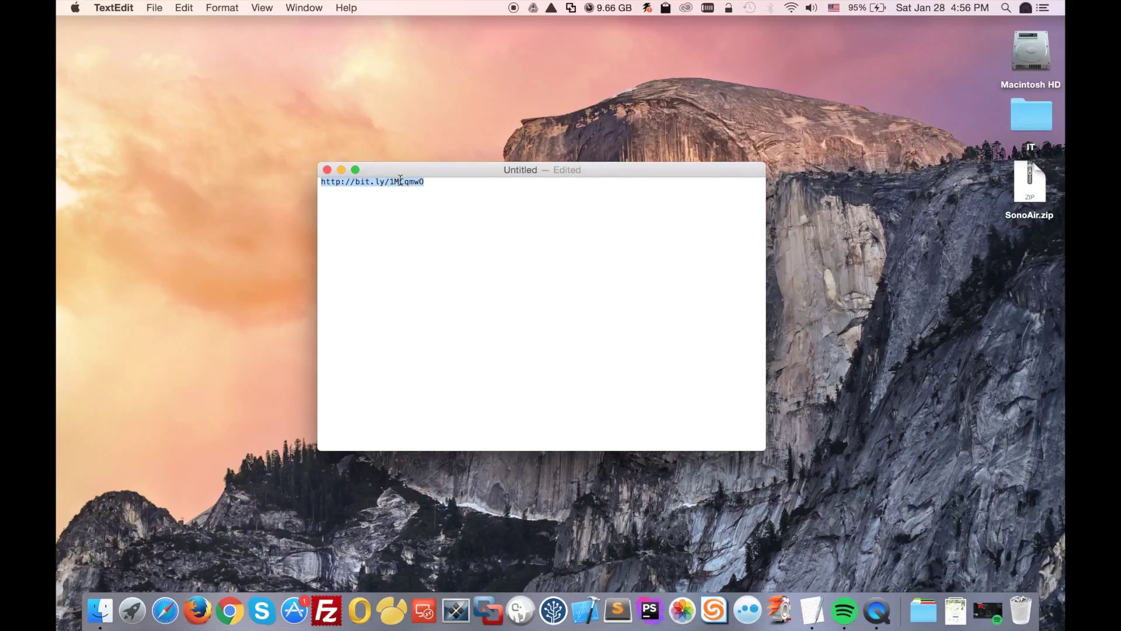
- Minimize the TextEdit link note to reveal SonoAir.zip on the desktop
click(341, 168)
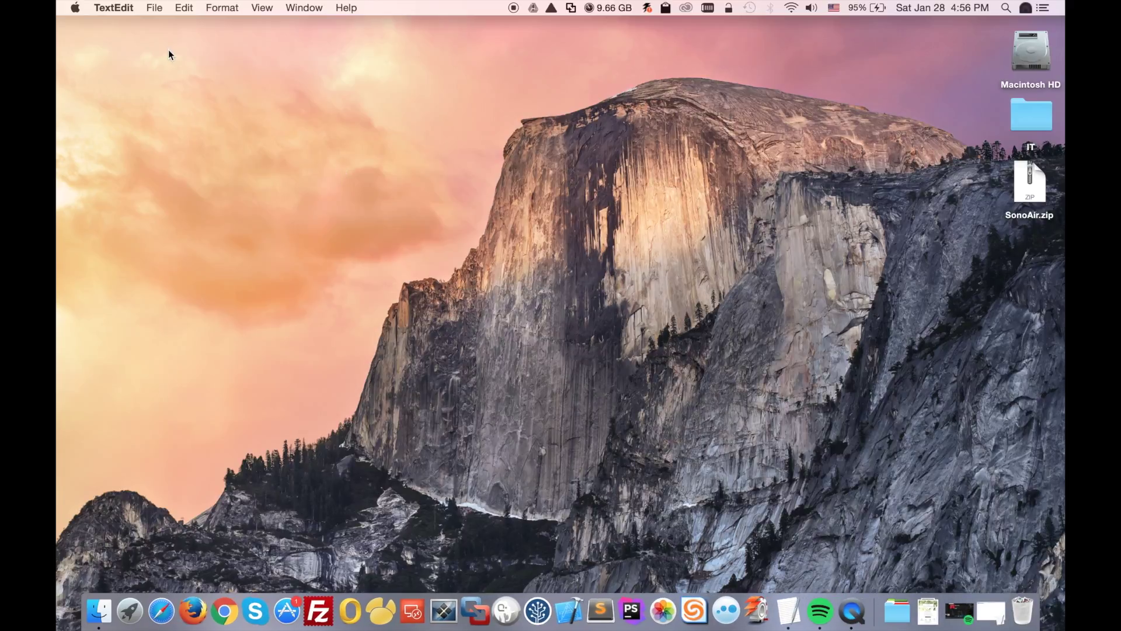
- Open Security & Privacy in System Preferences and unlock it with the admin password
click(76, 7)
click(94, 47)
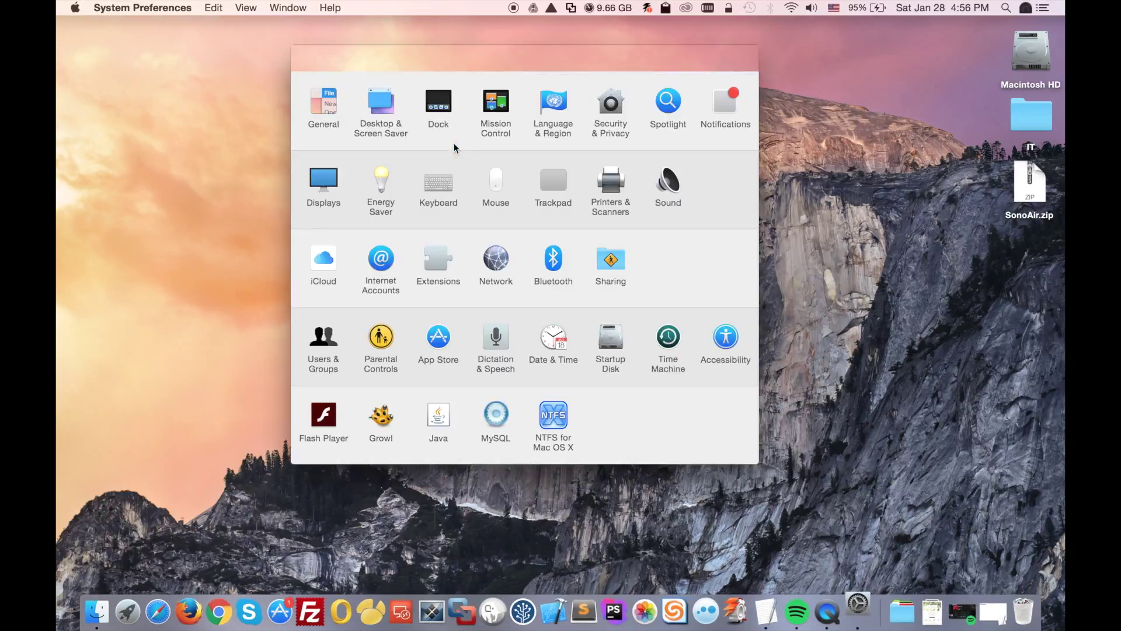
click(612, 105)
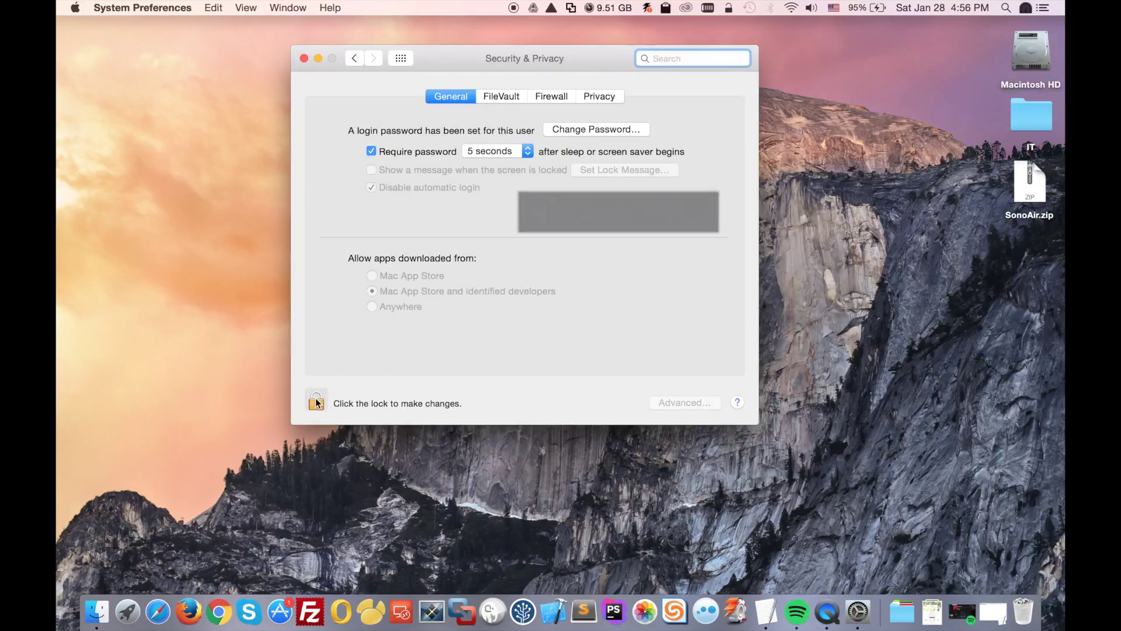
click(317, 403)
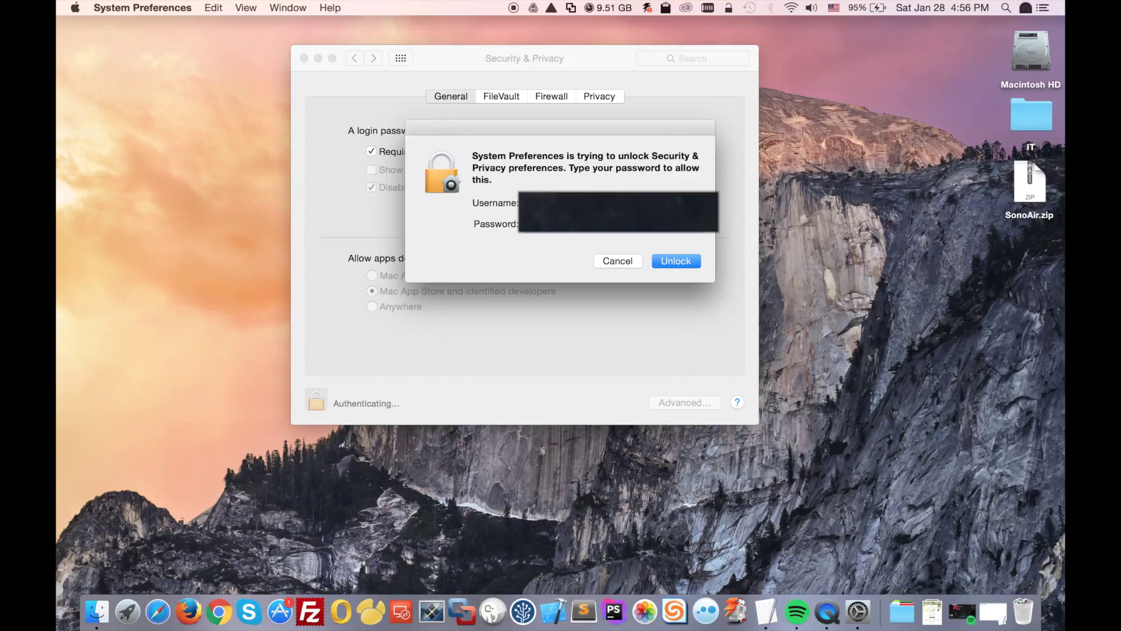
key(Return)
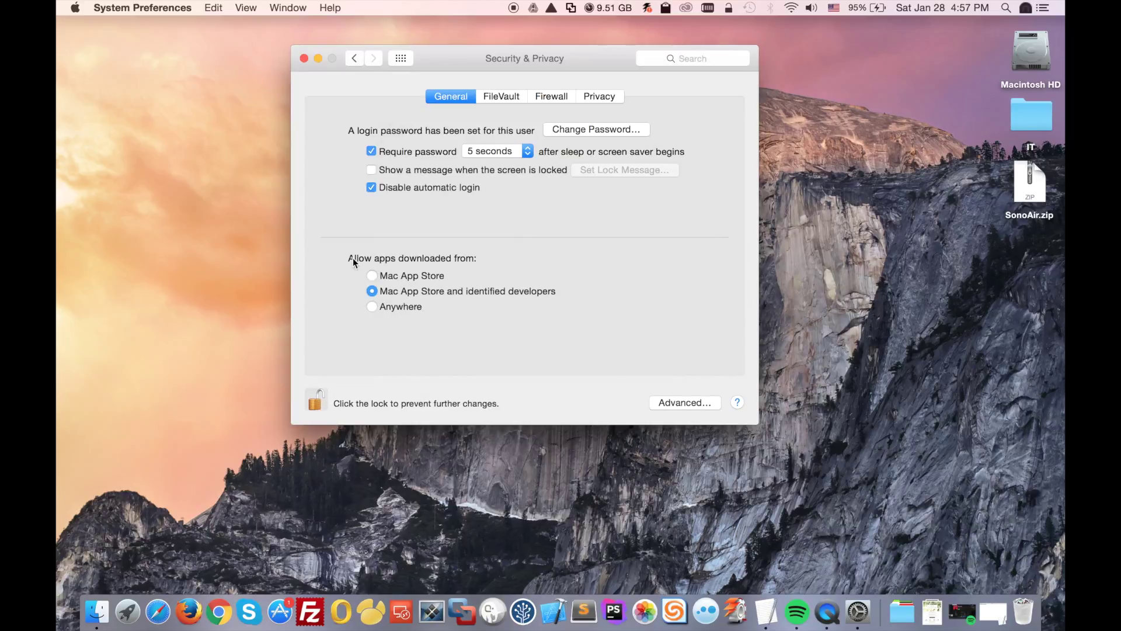
- Allow apps downloaded from Anywhere, confirm, and minimize System Preferences
click(371, 308)
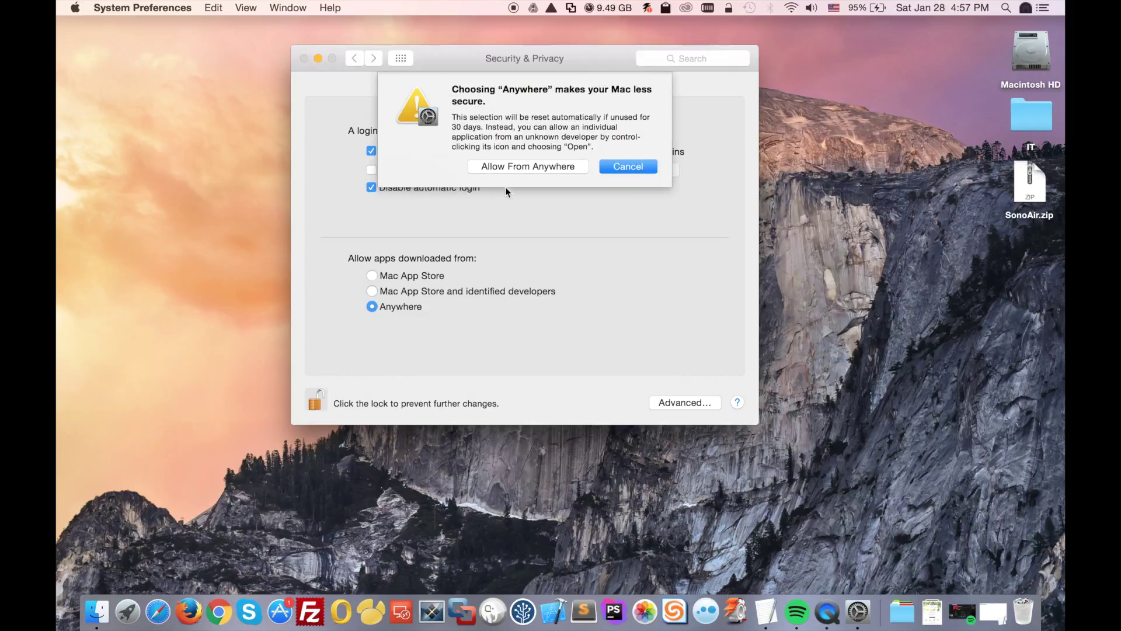
click(523, 167)
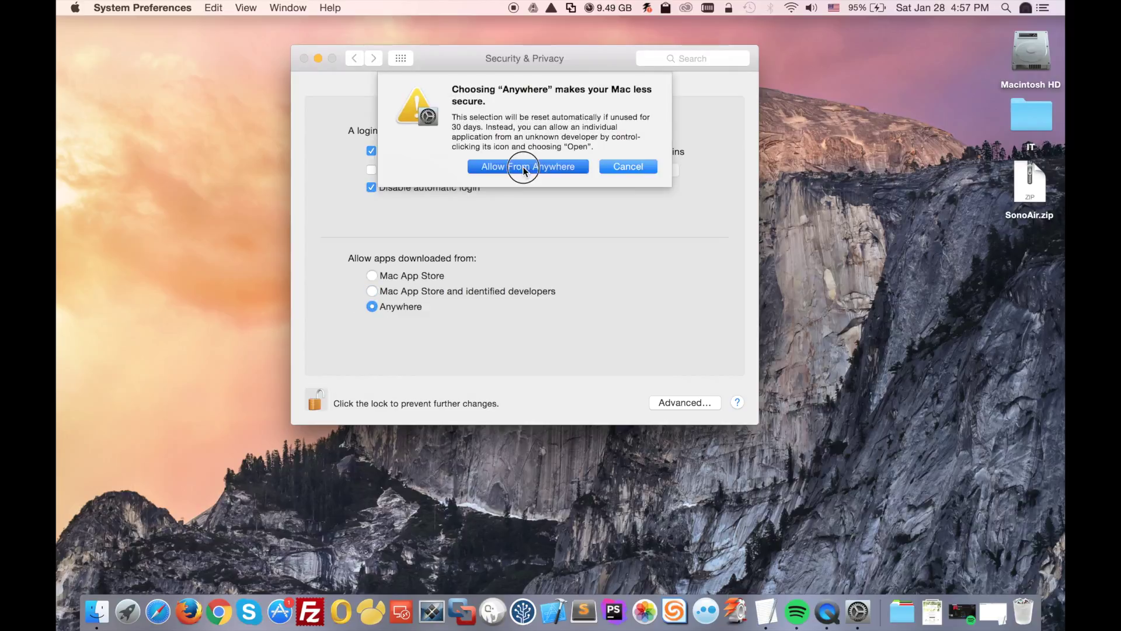
click(318, 58)
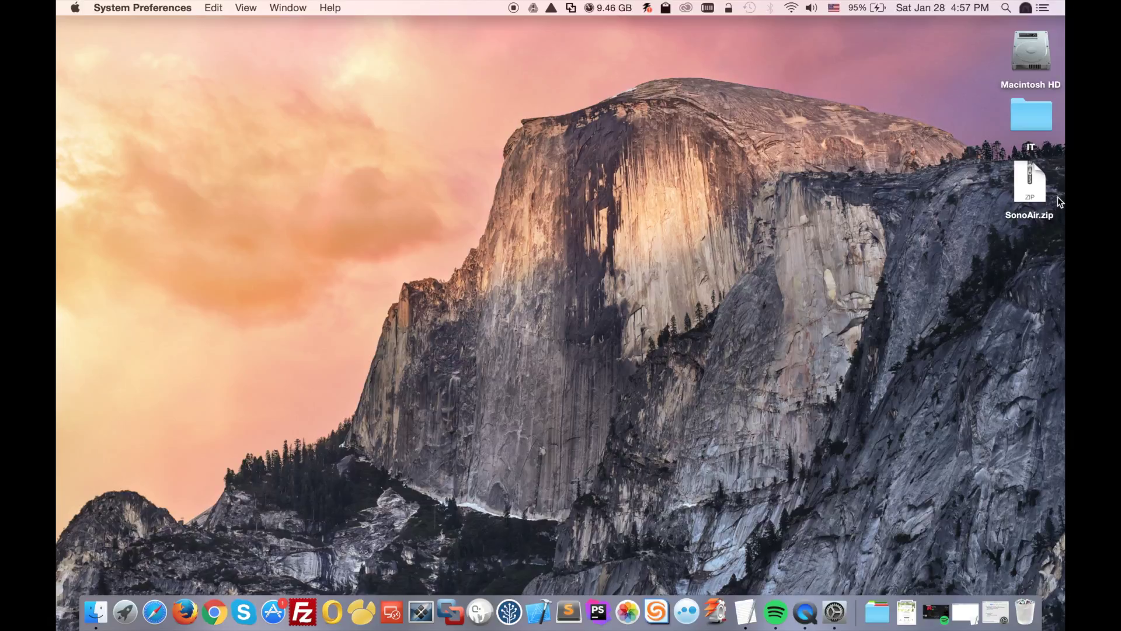
- Unzip SonoAir.zip and move SonoAir.app into the Applications folder
double_click(1027, 216)
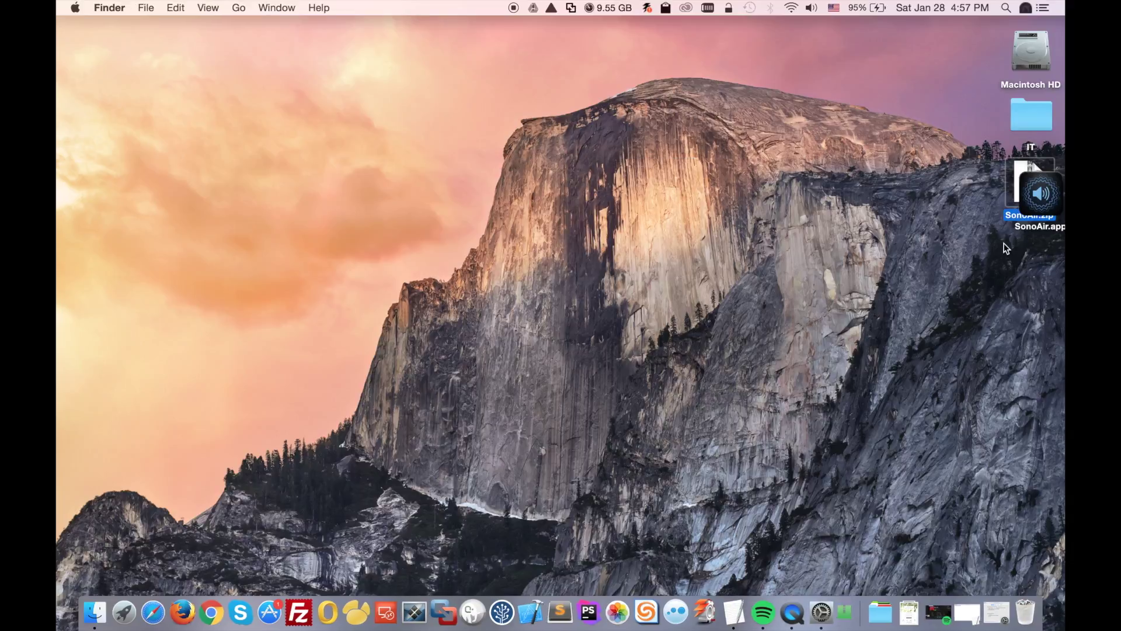
mouse_move(1054, 188)
mouse_down()
mouse_move(889, 247)
mouse_move(884, 611)
mouse_move(836, 513)
mouse_up()
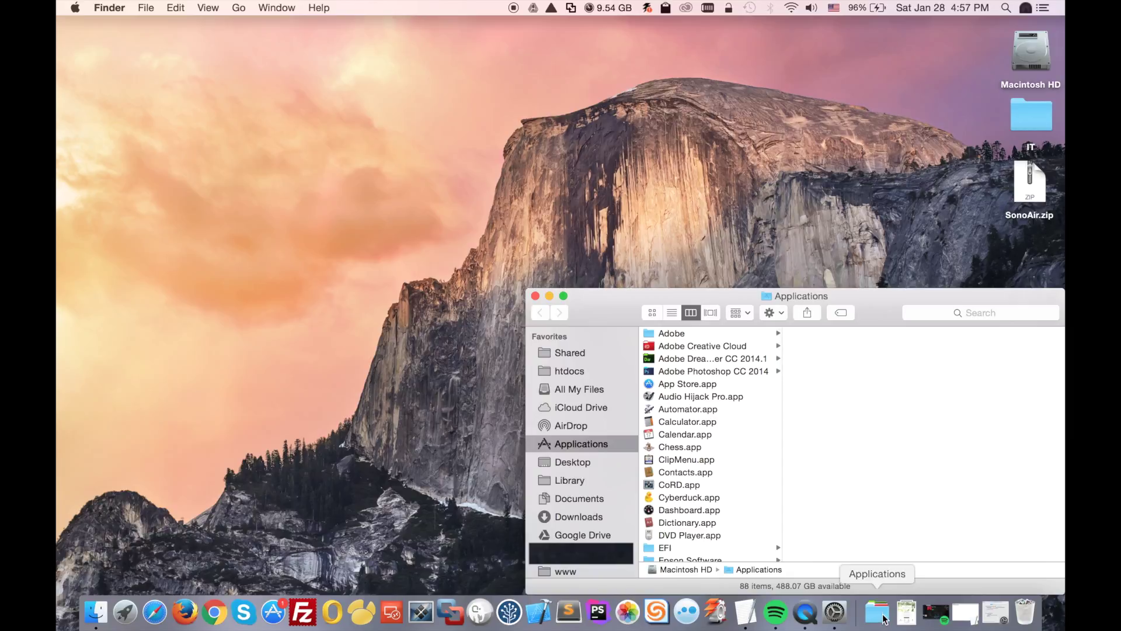
click(881, 613)
- Launch SonoAir from Applications, accepting the downloaded-app prompt and experimental-version warning
scroll(882, 465, down, 10)
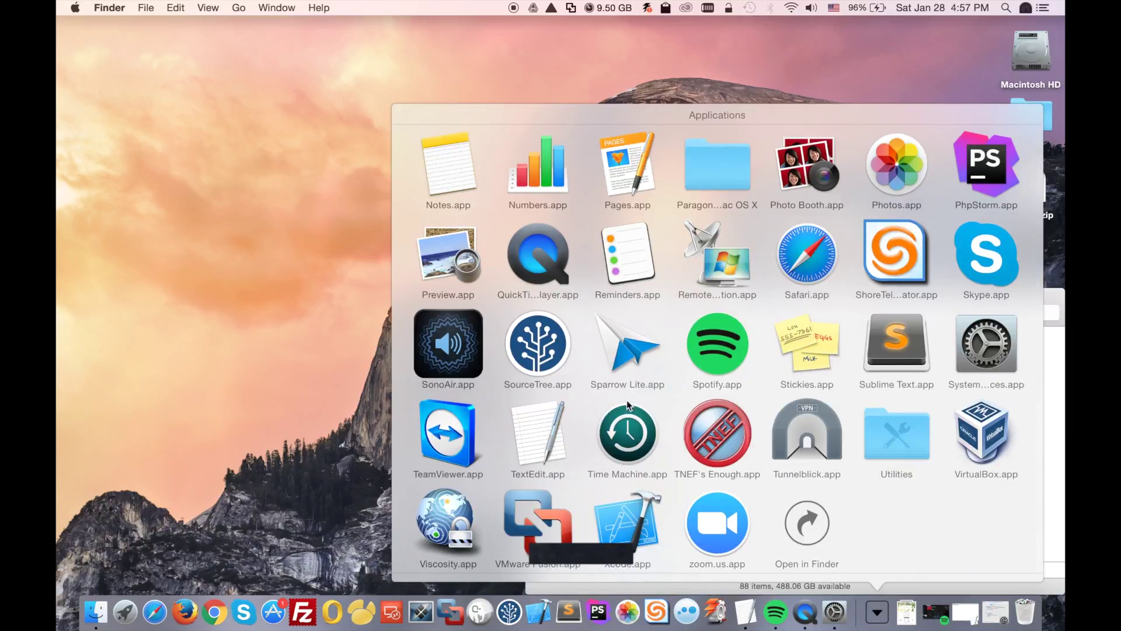
click(450, 345)
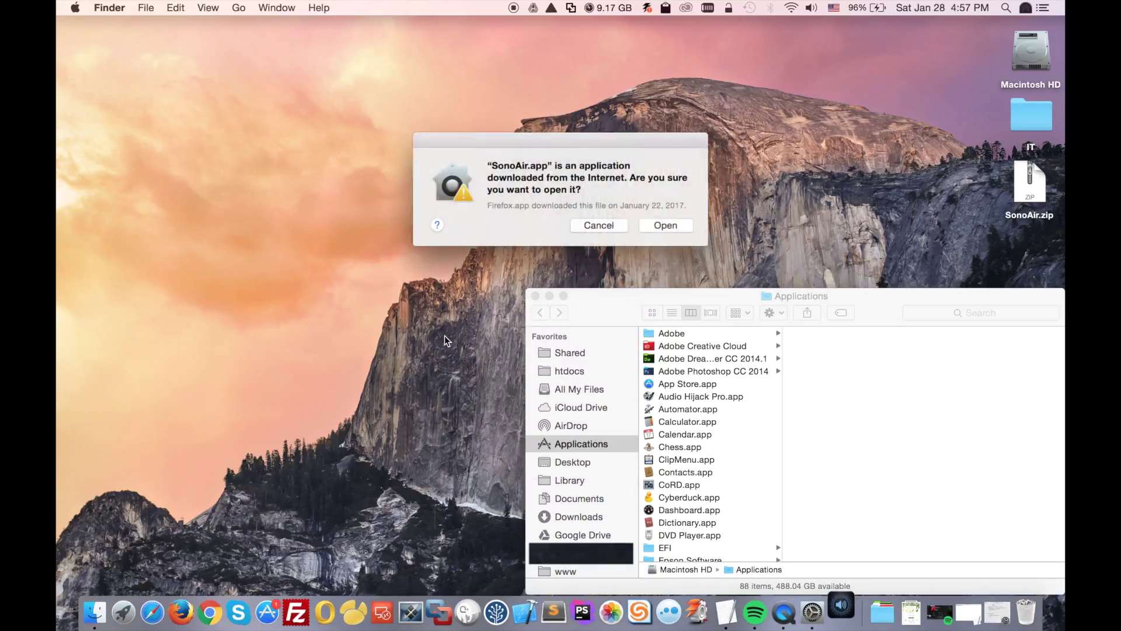
click(665, 226)
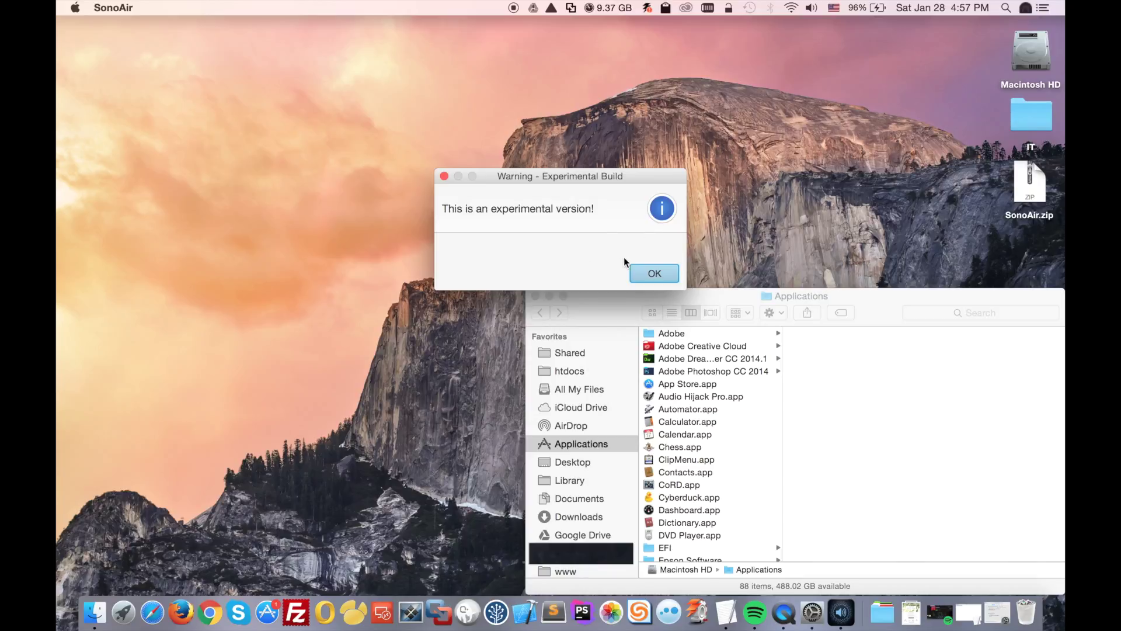
click(653, 272)
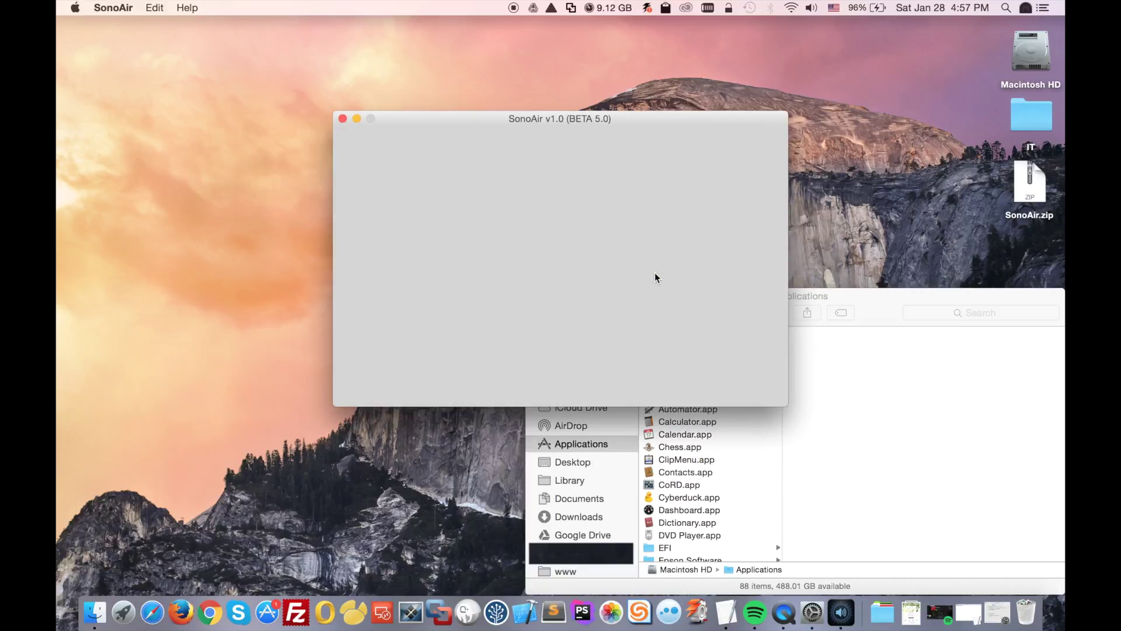
- Close the Applications window and focus SonoAir until the Living Room speaker appears
click(866, 301)
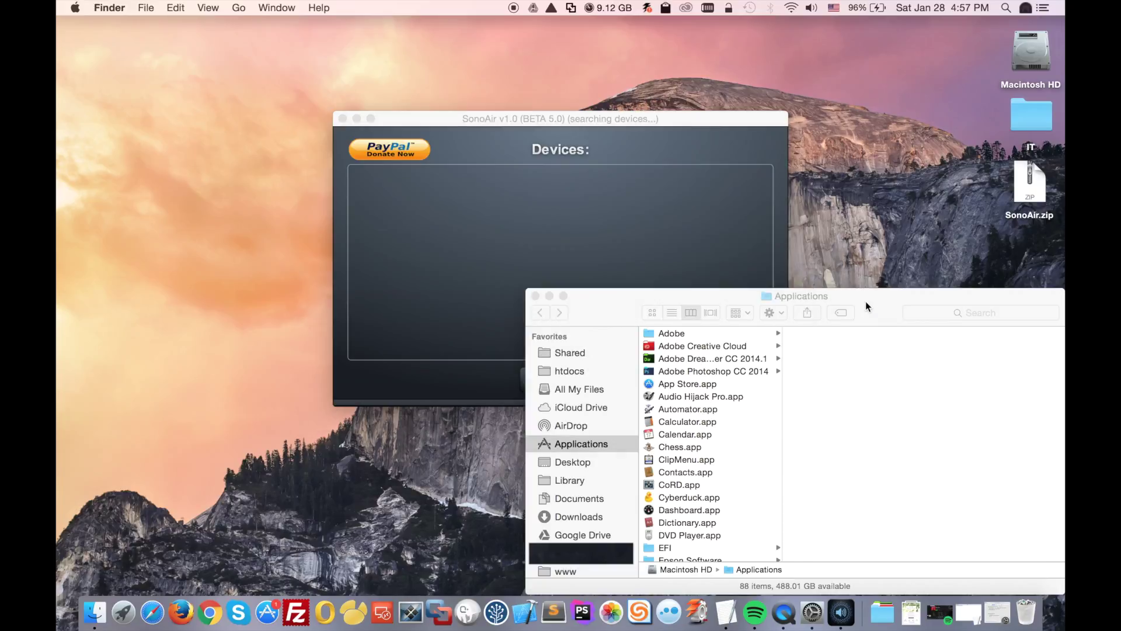
click(536, 296)
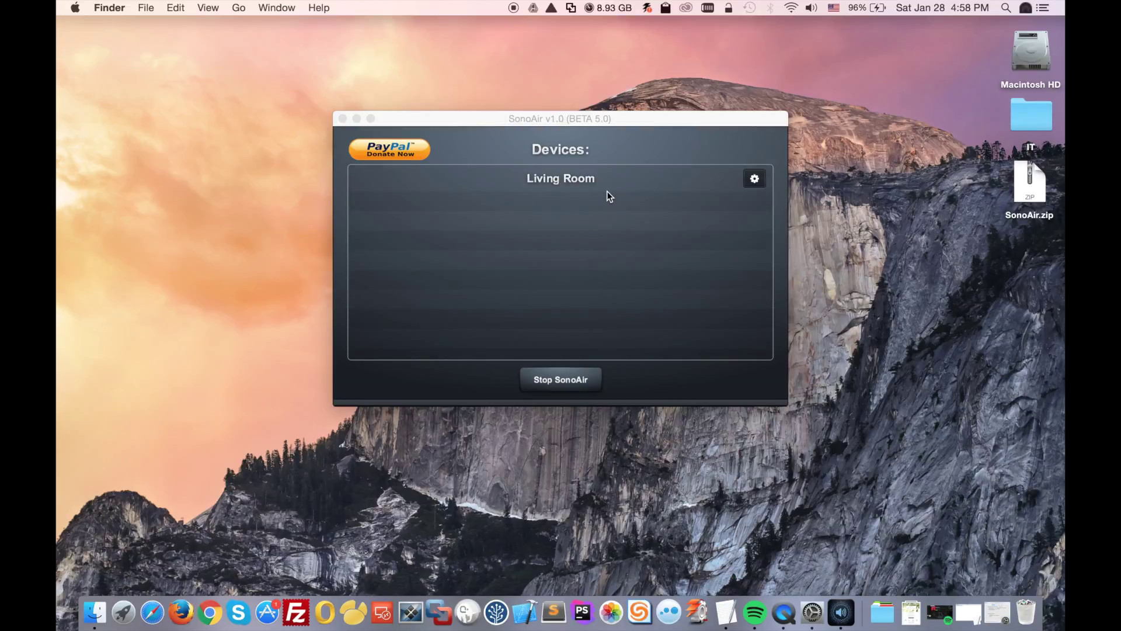
click(464, 176)
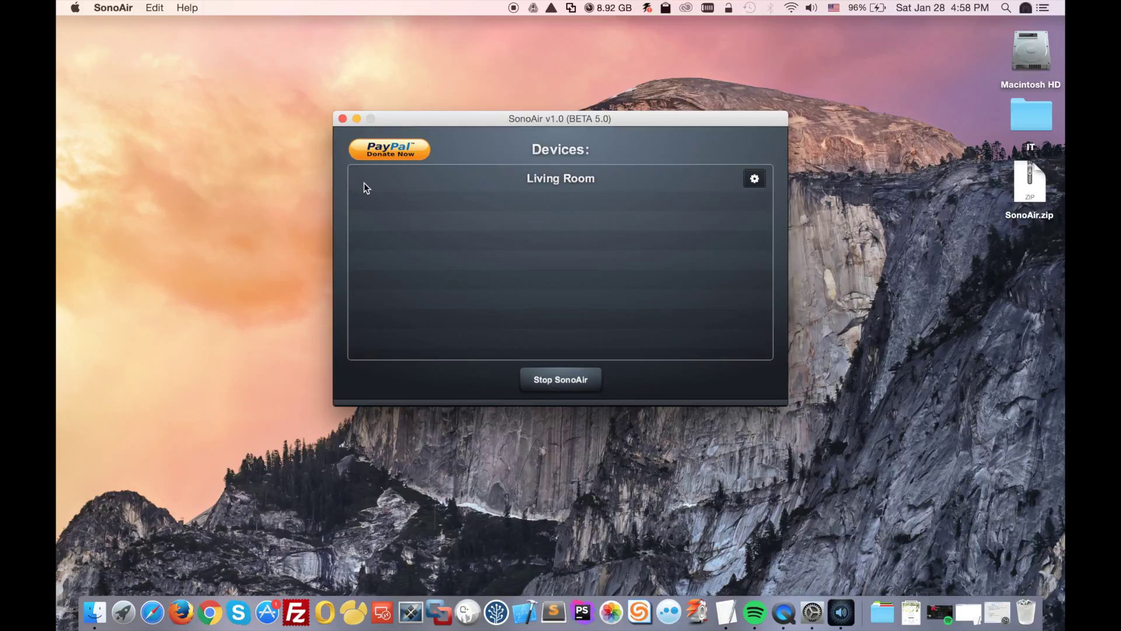
- Set Sound output to Living Room (SonoAir), minimize System Preferences, and launch Spotify
click(75, 7)
click(87, 45)
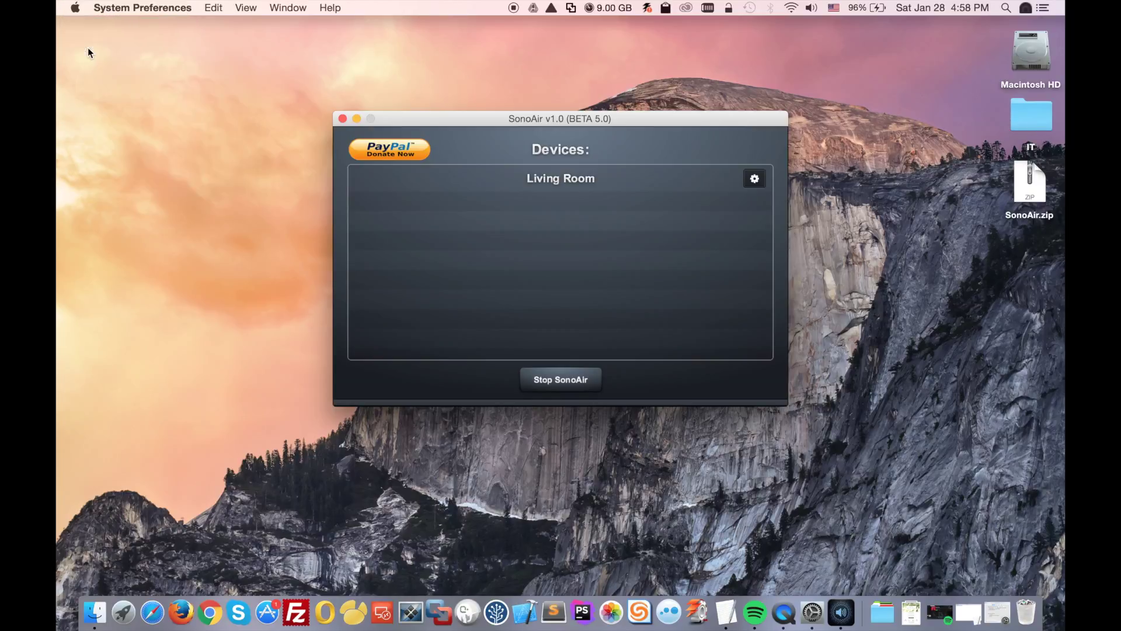
click(354, 58)
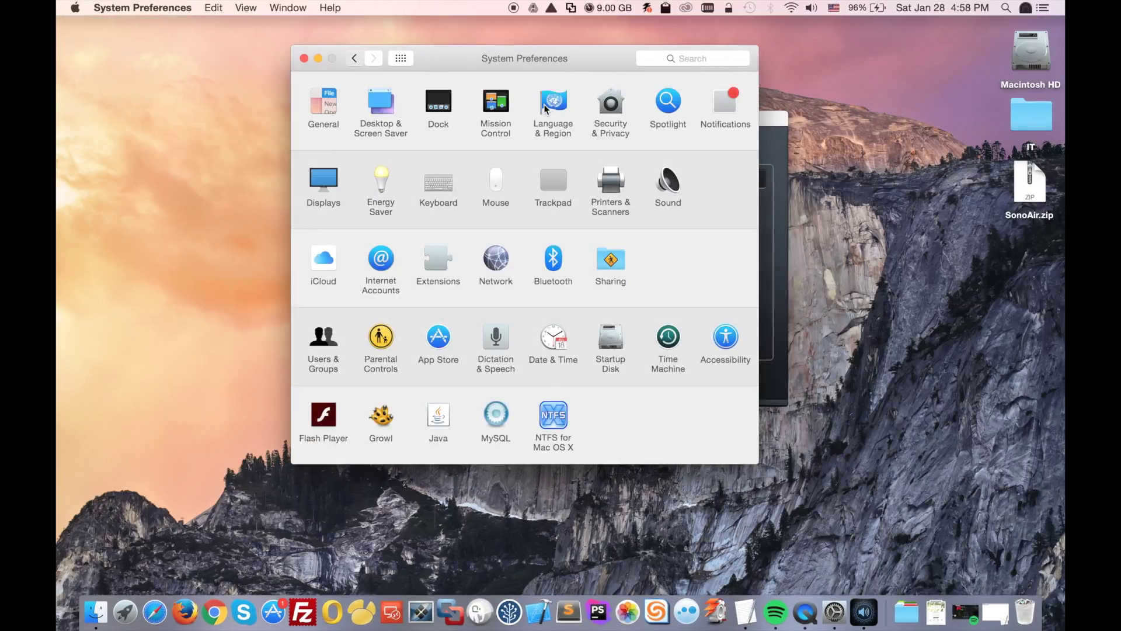
click(658, 183)
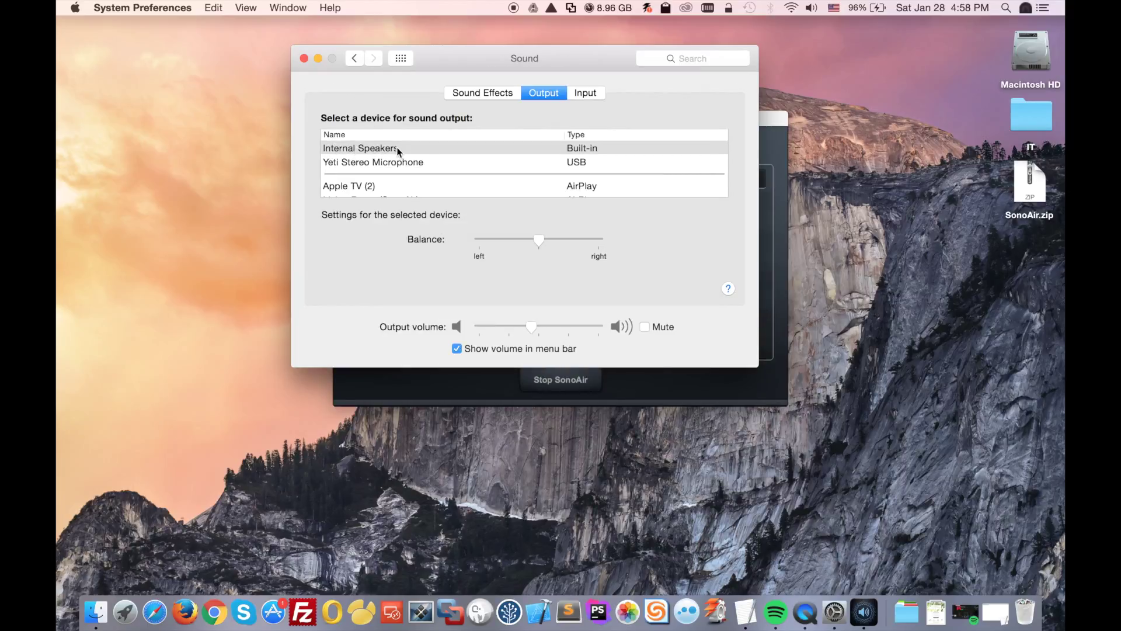
scroll(395, 169, down, 1)
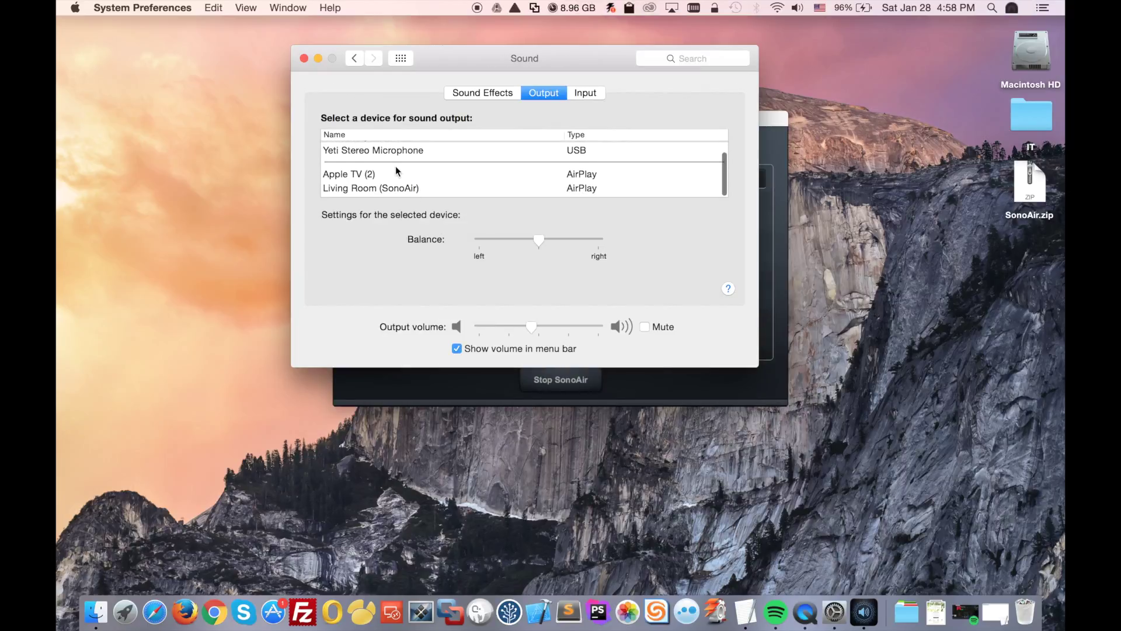
click(348, 191)
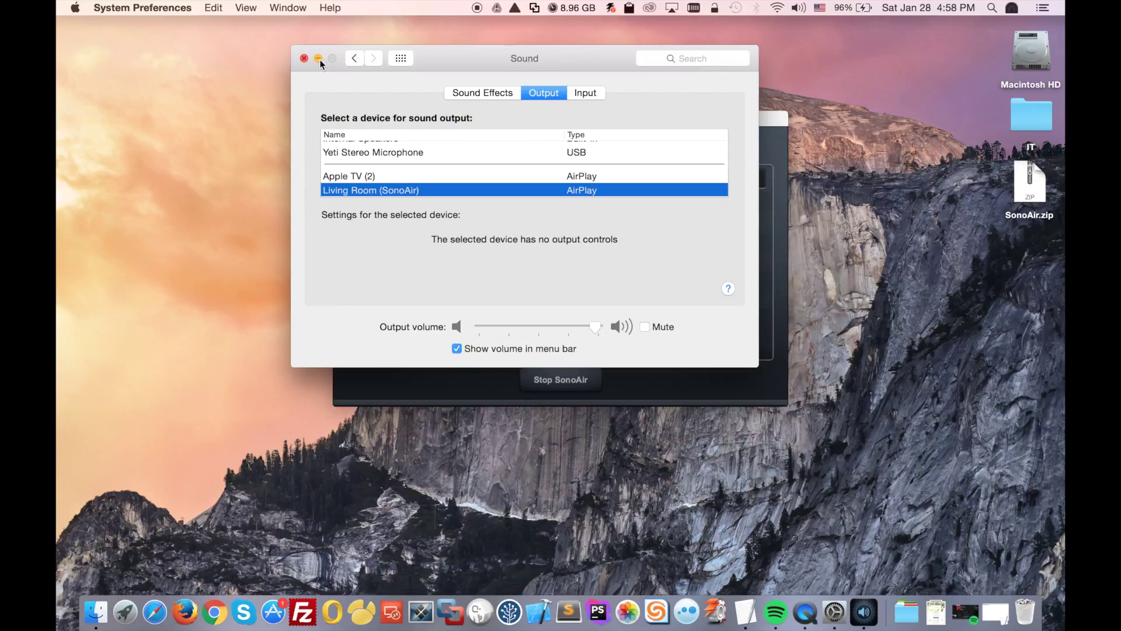
click(319, 59)
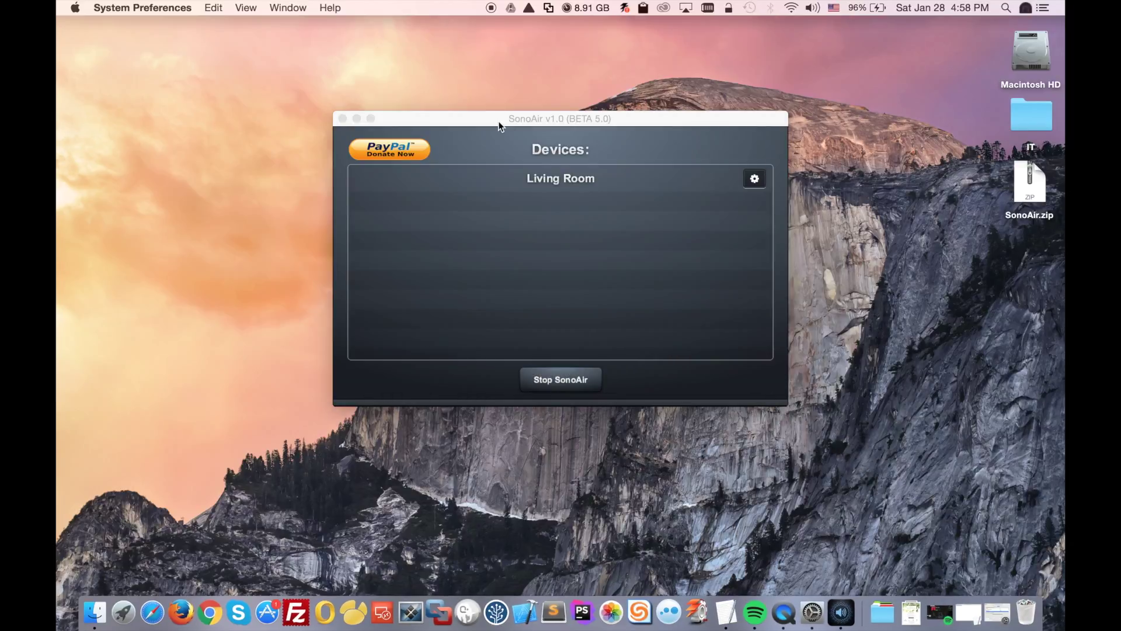
click(754, 619)
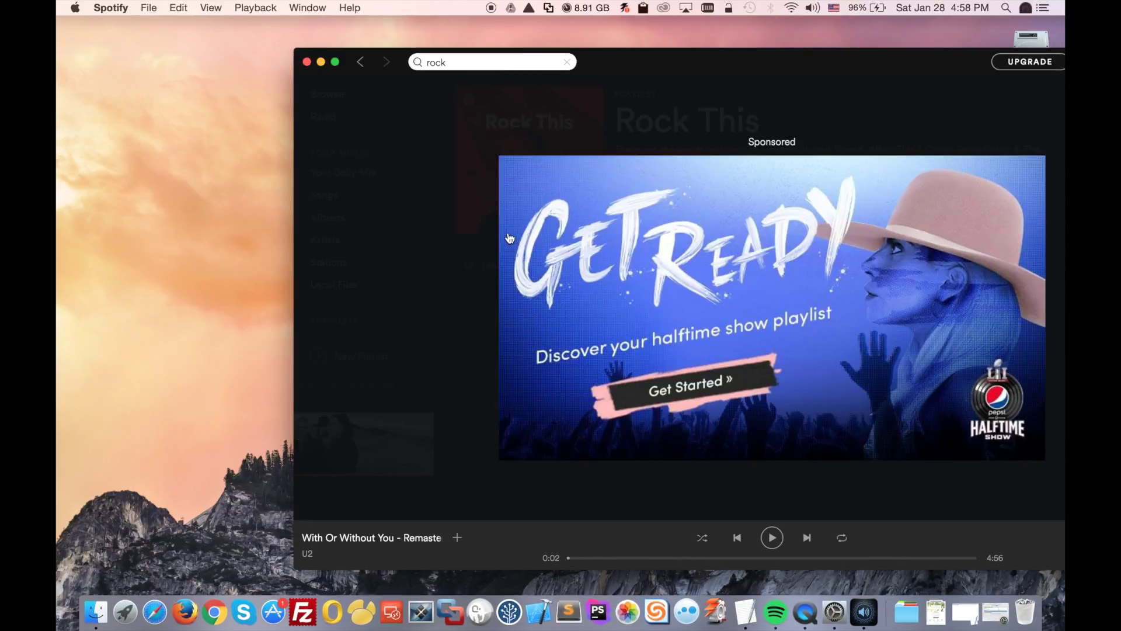
- Dismiss Spotify's sponsored ad to show the Rock This playlist
click(1012, 125)
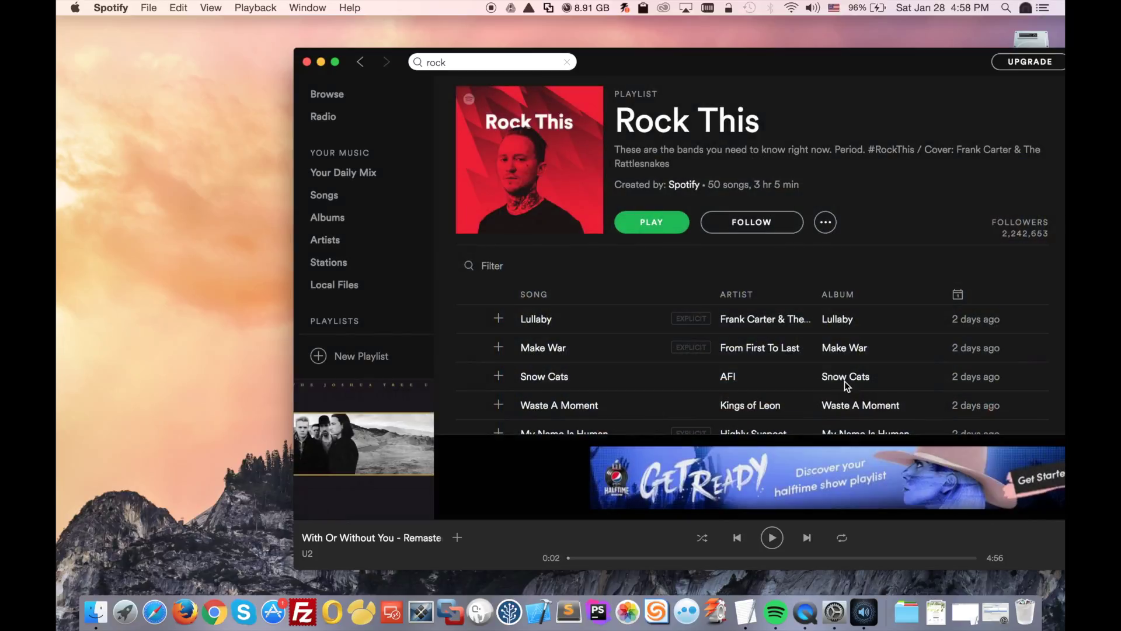